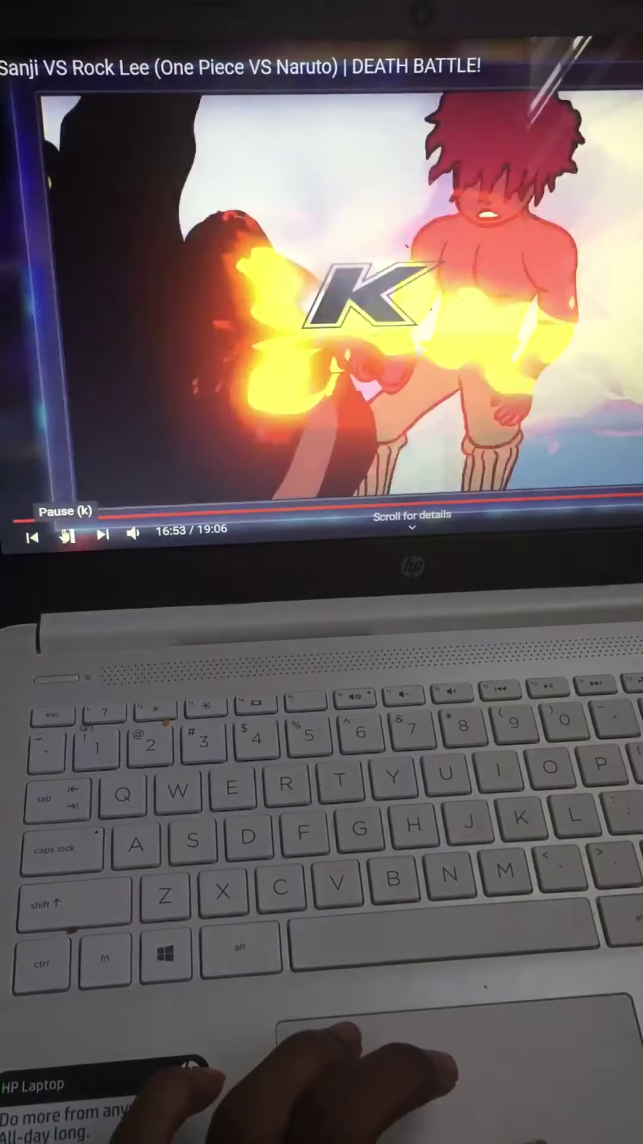
right_click(56, 537)
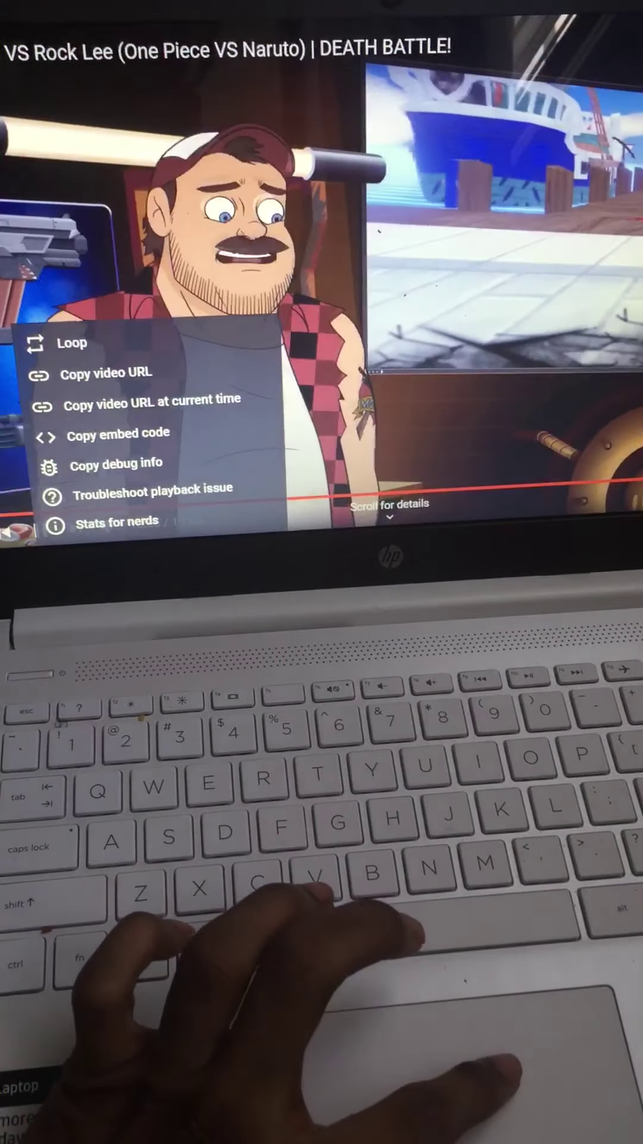
left_click(224, 268)
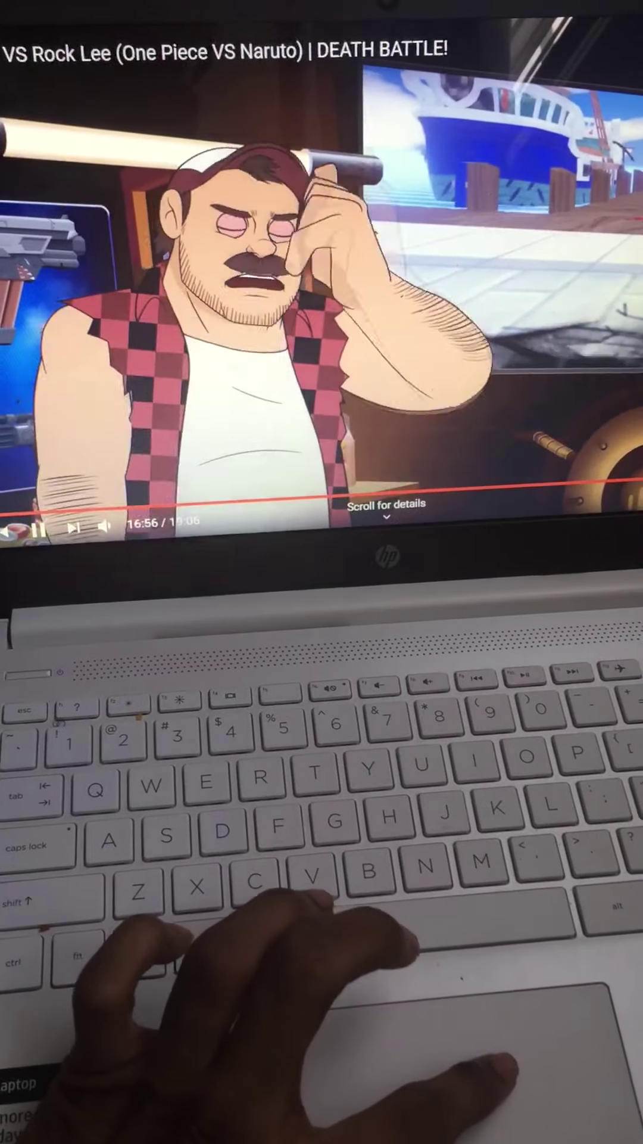